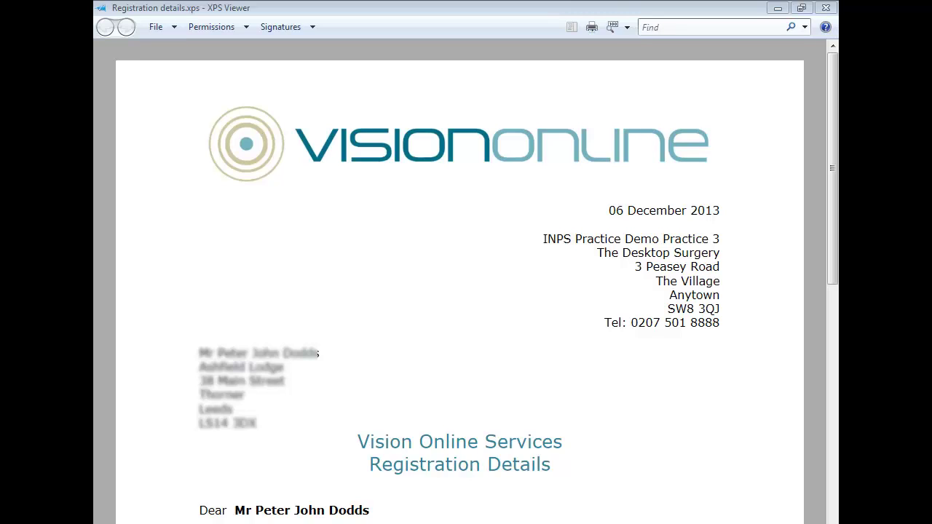
# Step: Scroll the XPS letter down to the table with the website, Practice ID, Patient ID and Registration Token
pyautogui.moveTo(834, 145); pyautogui.dragTo(837, 307)
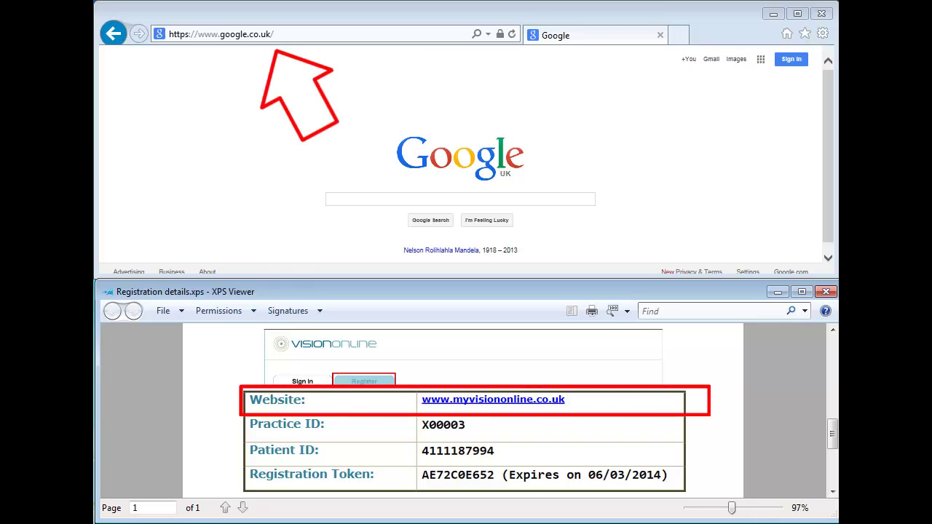
# Step: Open the Vision Online sign-in page from history, plus My Health Online's registration page in a new tab
pyautogui.click(487, 34)
pyautogui.click(262, 81)
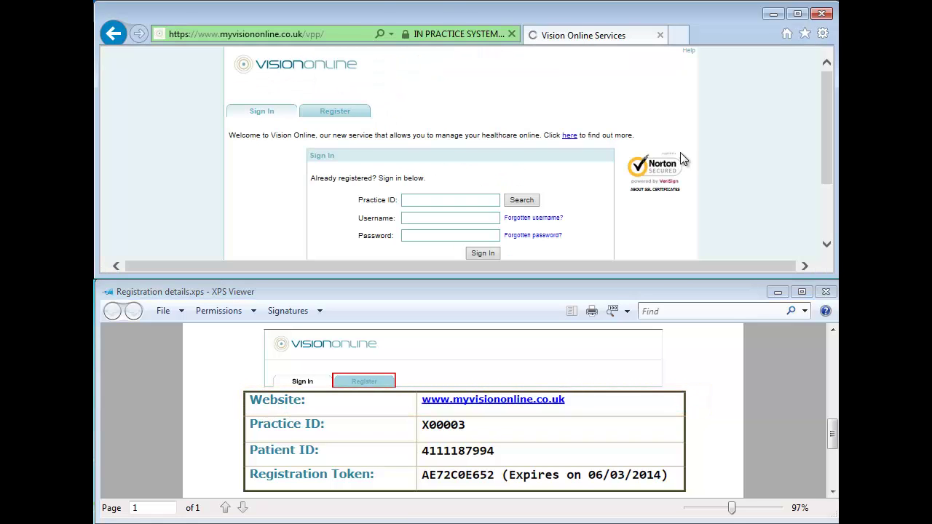
pyautogui.click(676, 35)
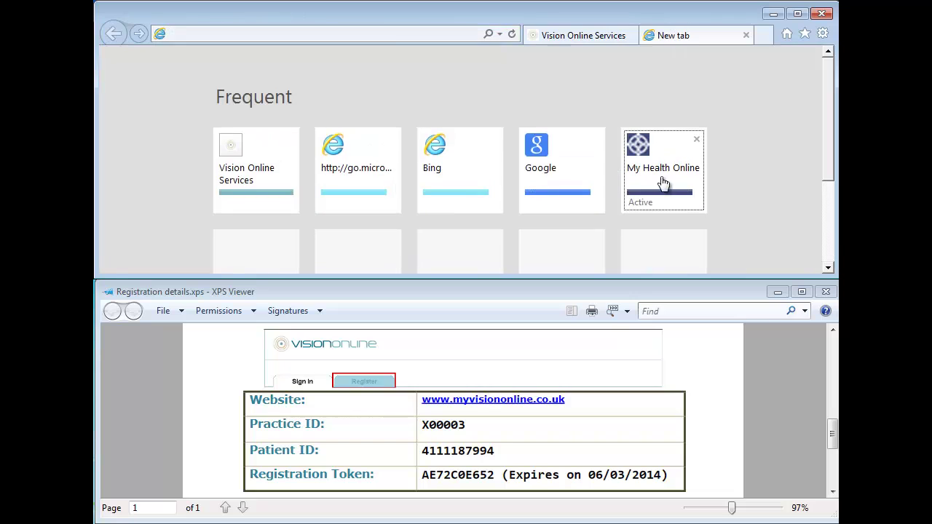
pyautogui.click(662, 188)
pyautogui.click(493, 183)
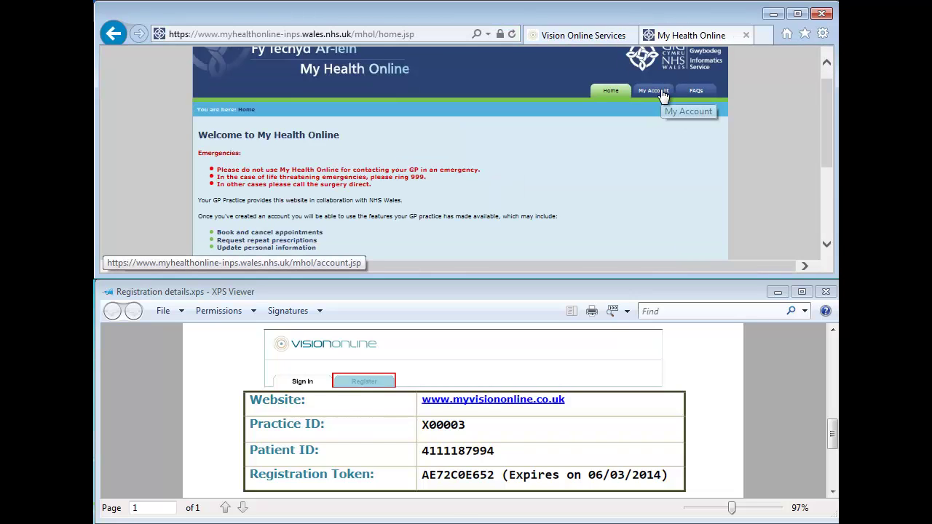
pyautogui.click(661, 90)
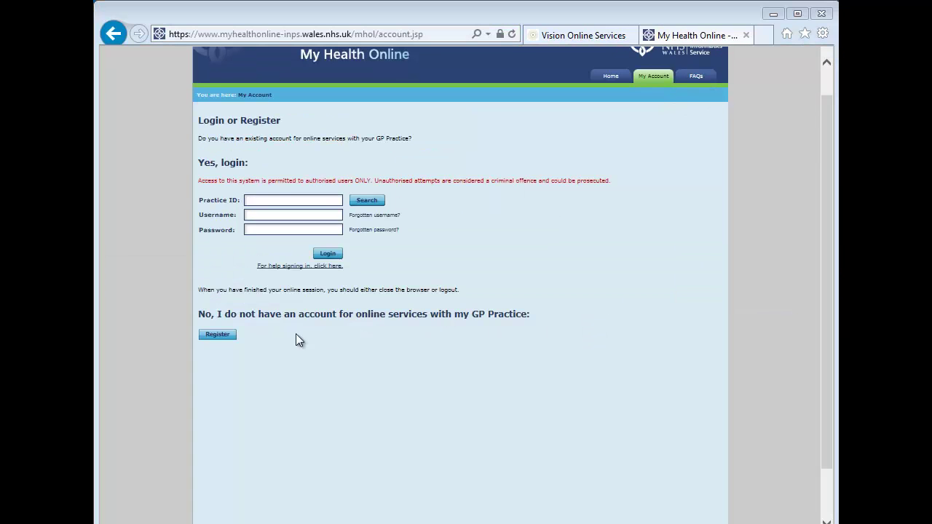
pyautogui.click(217, 337)
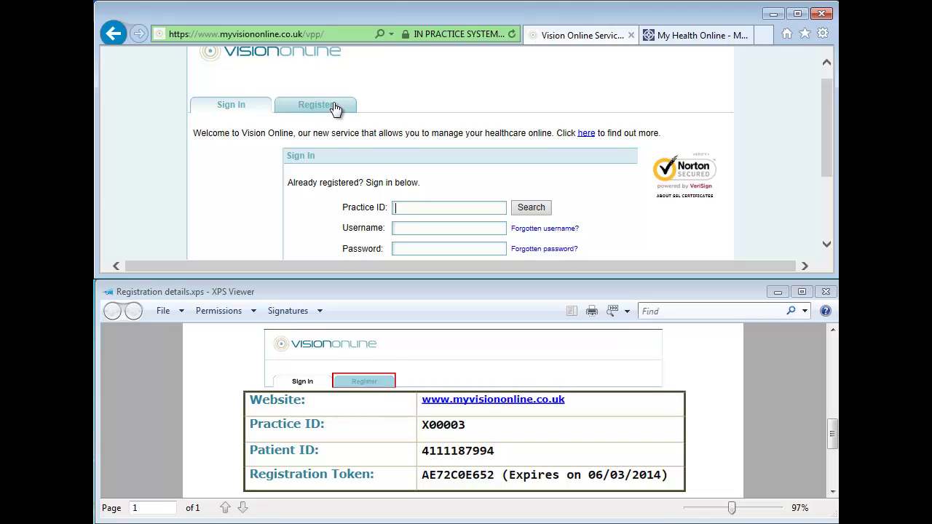
# Step: Open the Register form and enter Practice ID X00003 and the letter's Patient ID
pyautogui.click(335, 108)
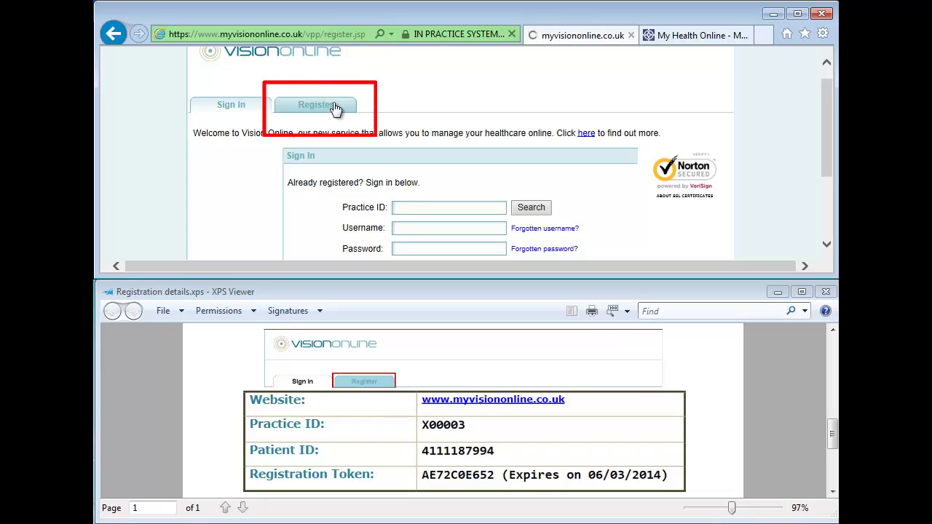
pyautogui.moveTo(828, 145); pyautogui.dragTo(828, 161)
pyautogui.click(447, 148)
pyautogui.write('X00003')
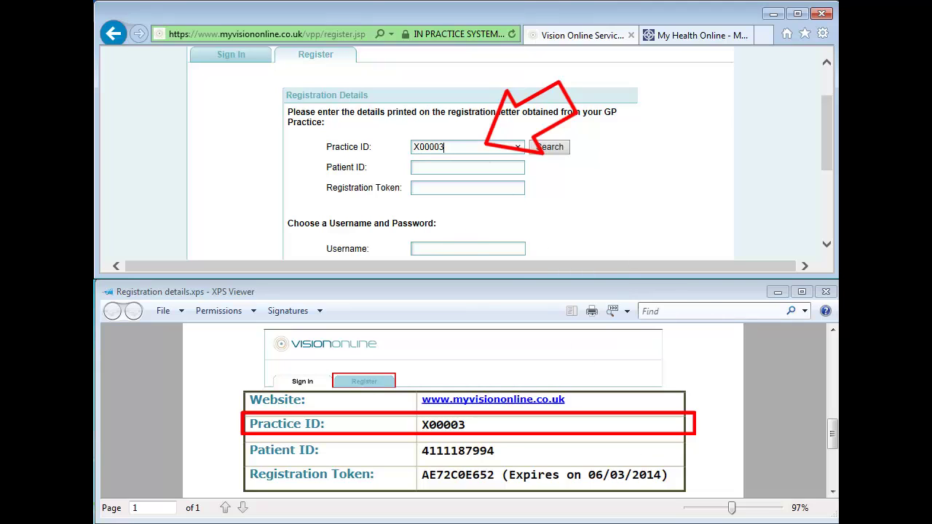
pyautogui.click(451, 233)
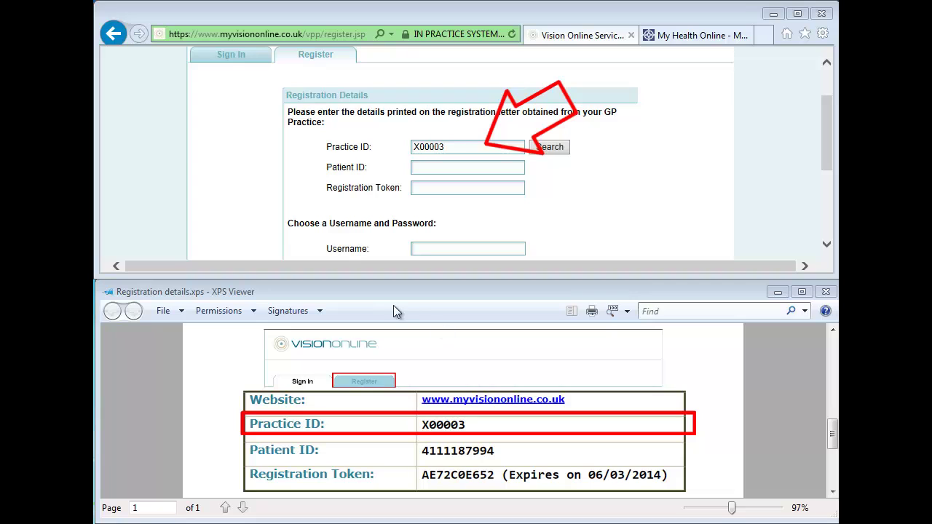
pyautogui.click(429, 169)
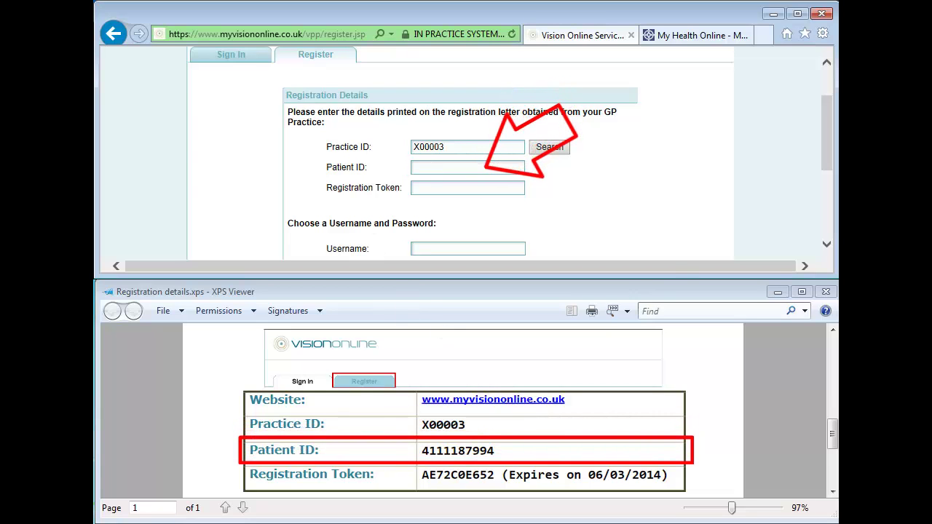
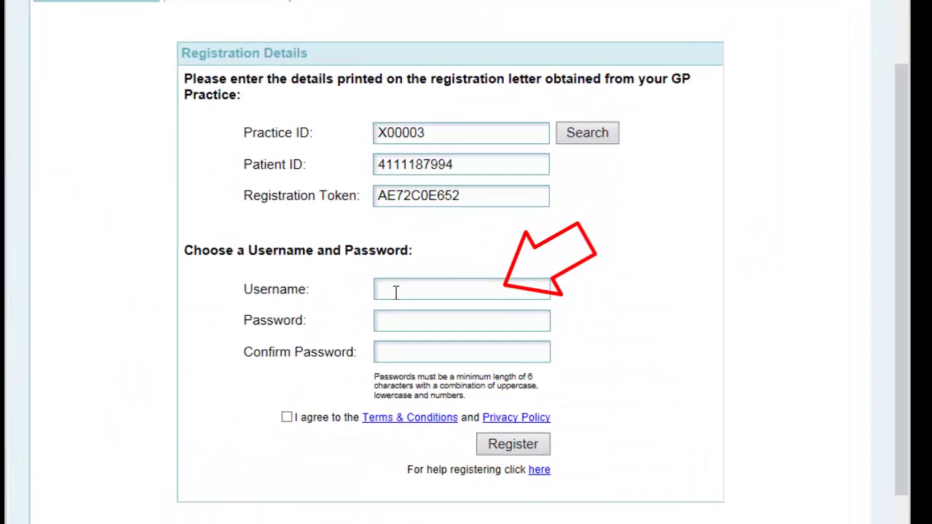
# Step: Enter the chosen username and the password twice, and tick the Terms & Conditions agreement
pyautogui.click(396, 292)
pyautogui.write('PeterD')
pyautogui.press('Tab')
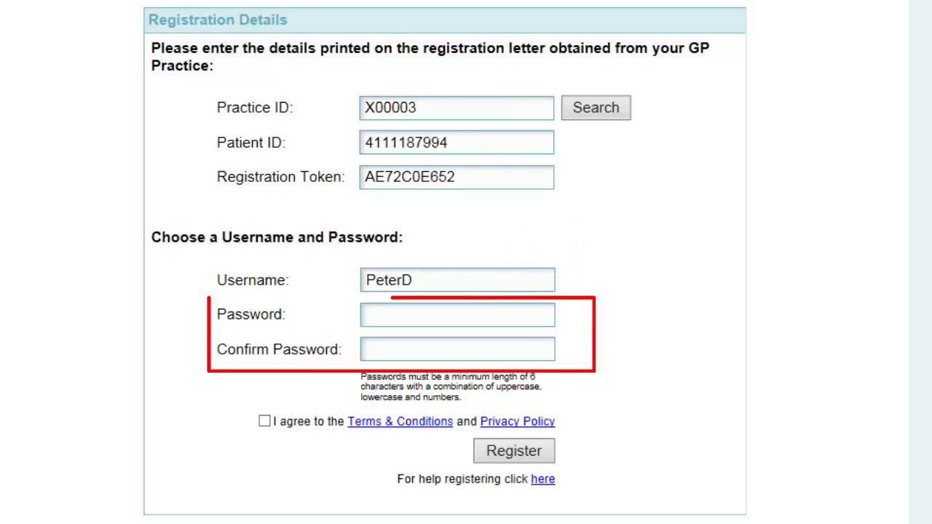
pyautogui.click(422, 317)
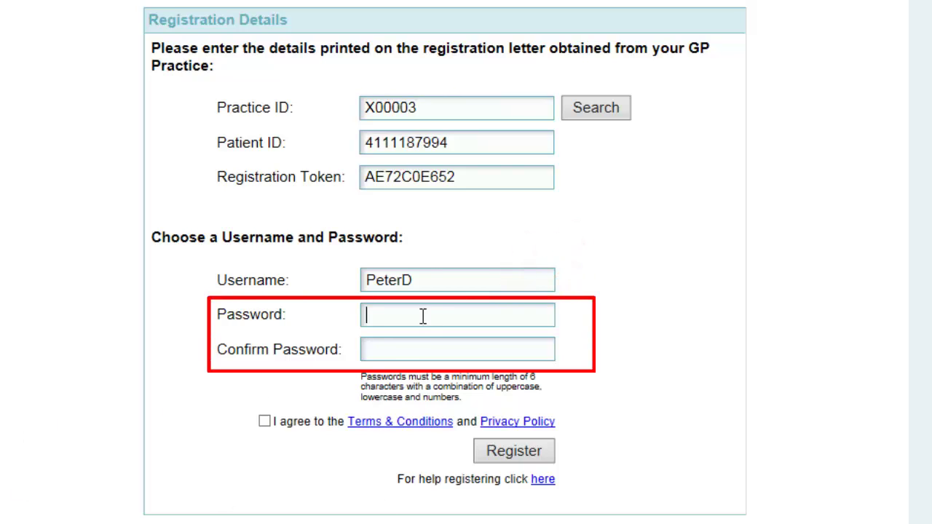
pyautogui.write('*********')
pyautogui.press('Tab')
pyautogui.write('*********')
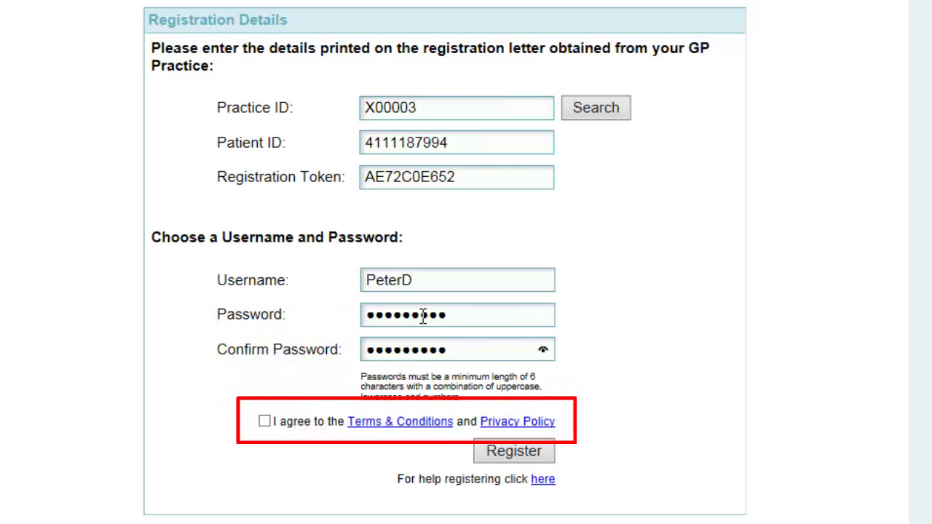
pyautogui.click(265, 421)
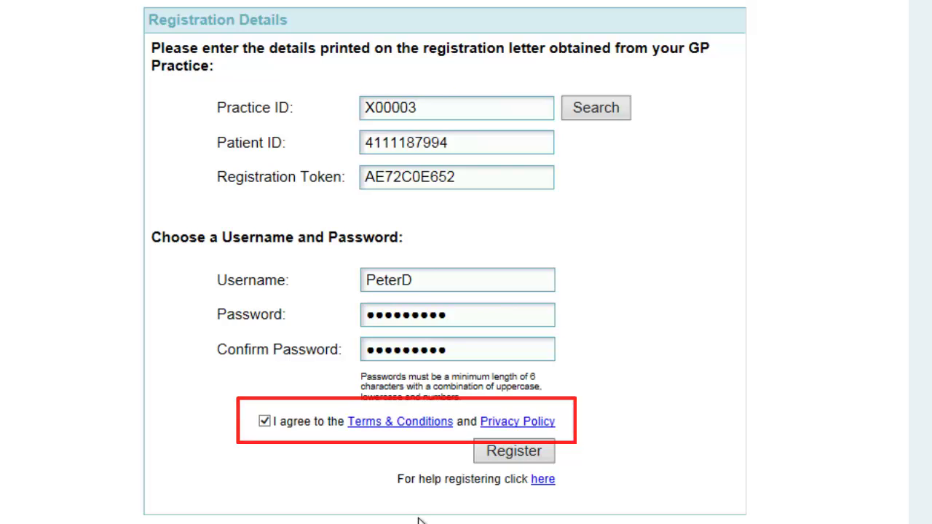
# Step: Submit the registration and activate the account with the emailed confirmation code
pyautogui.click(504, 453)
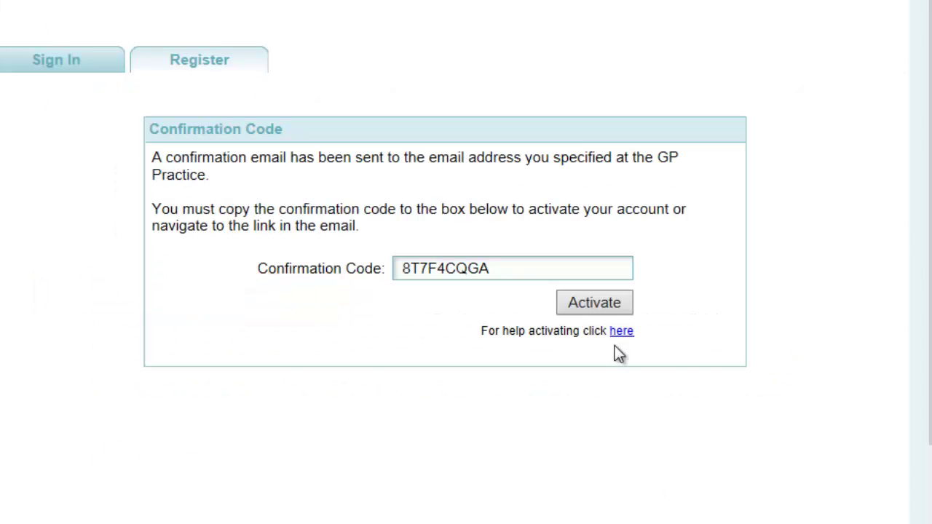
pyautogui.click(594, 311)
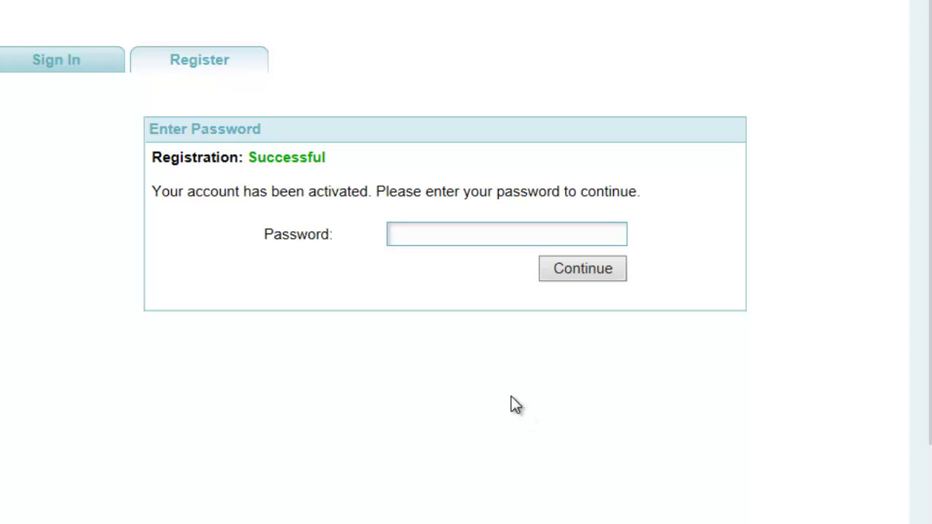
# Step: Enter the account password and continue to the security question setup
pyautogui.click(425, 233)
pyautogui.write('*********')
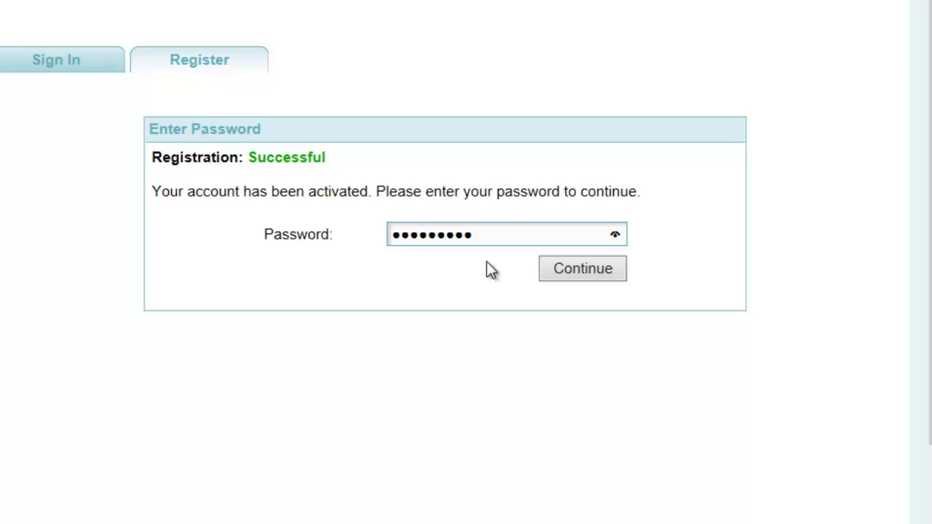
pyautogui.click(574, 264)
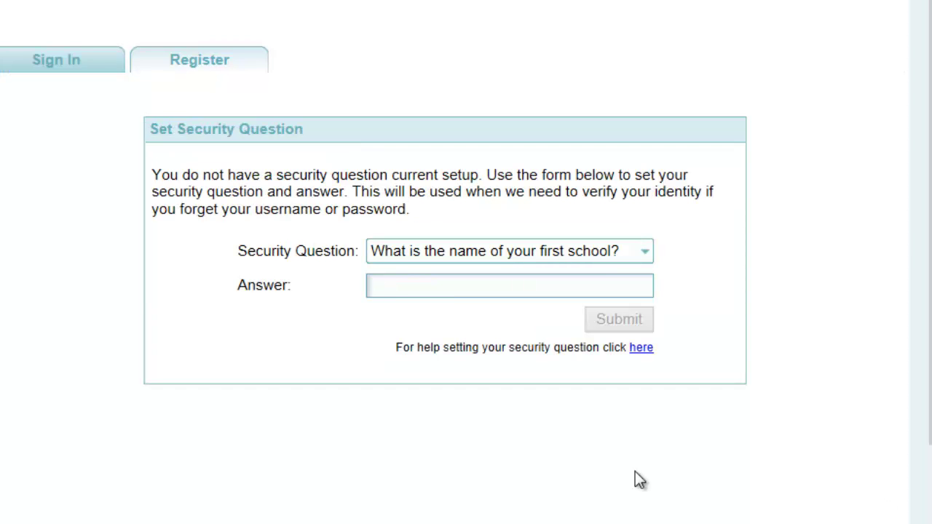
# Step: Choose the first-school security question, type its answer, and submit it
pyautogui.click(647, 254)
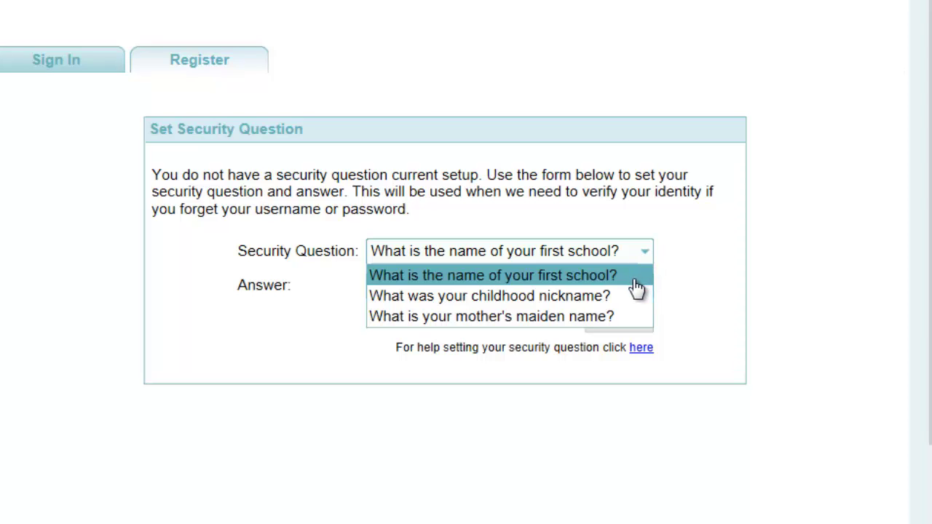
pyautogui.click(625, 280)
pyautogui.click(544, 286)
pyautogui.write('St')
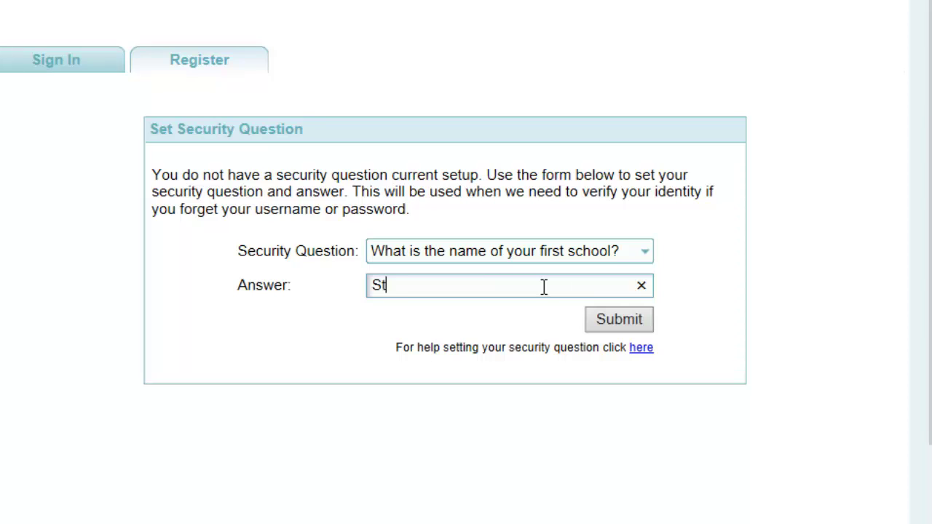
pyautogui.write('ubbingto')
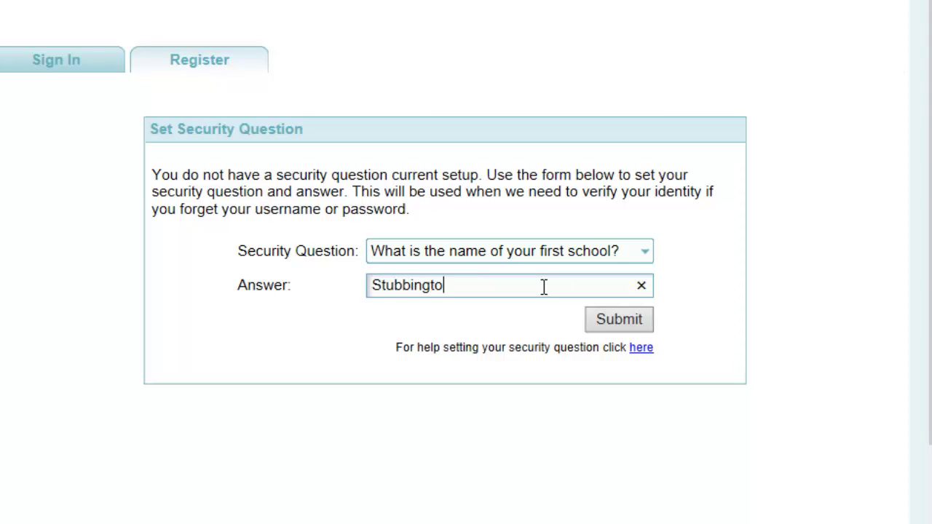
pyautogui.write('n House')
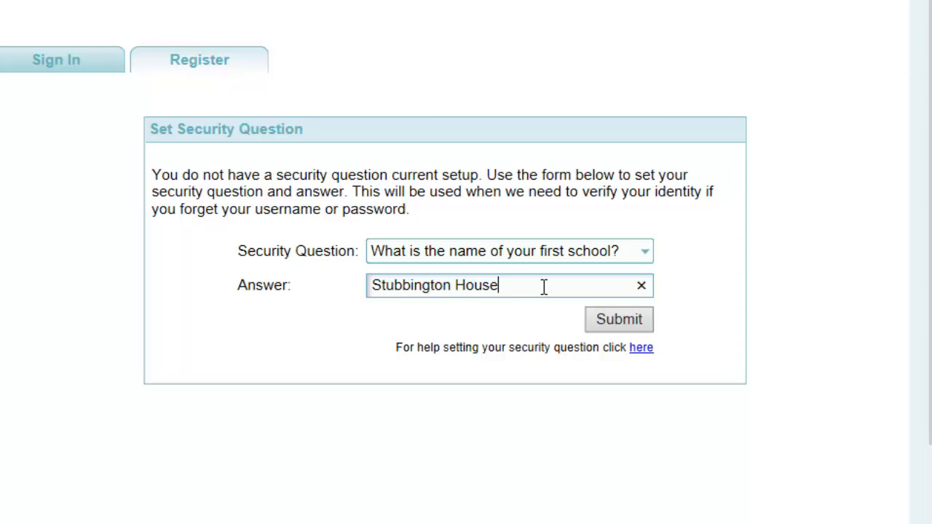
pyautogui.click(613, 317)
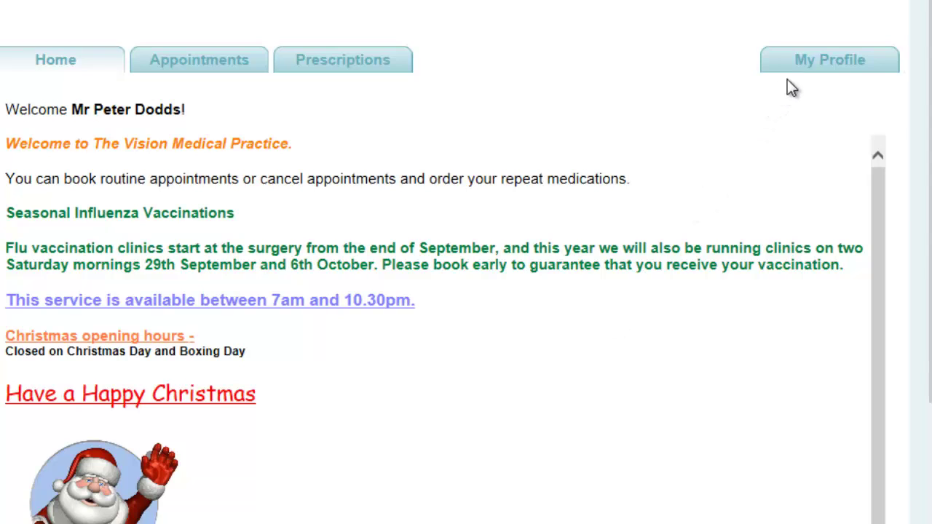
# Step: Open My Profile and look over the Change Email, Password and Security Question sections
pyautogui.click(845, 66)
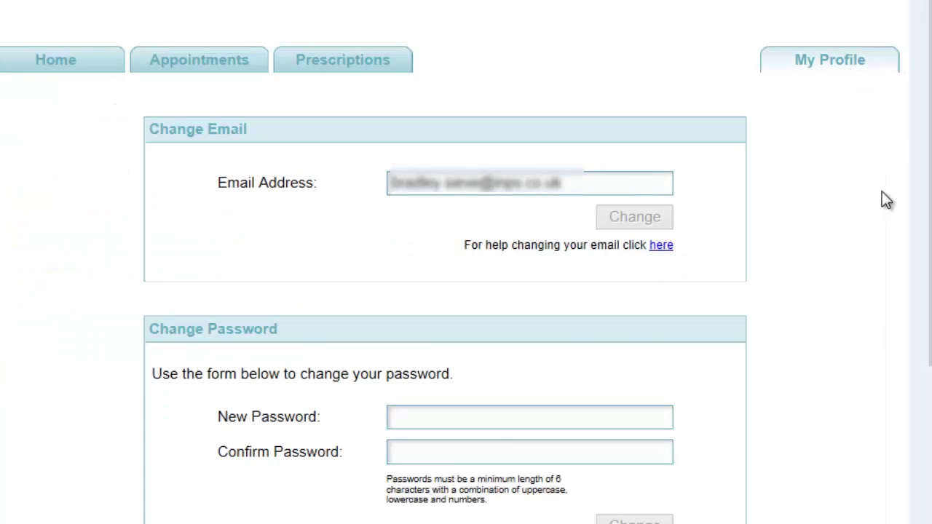
pyautogui.scroll(-3, 884, 198)
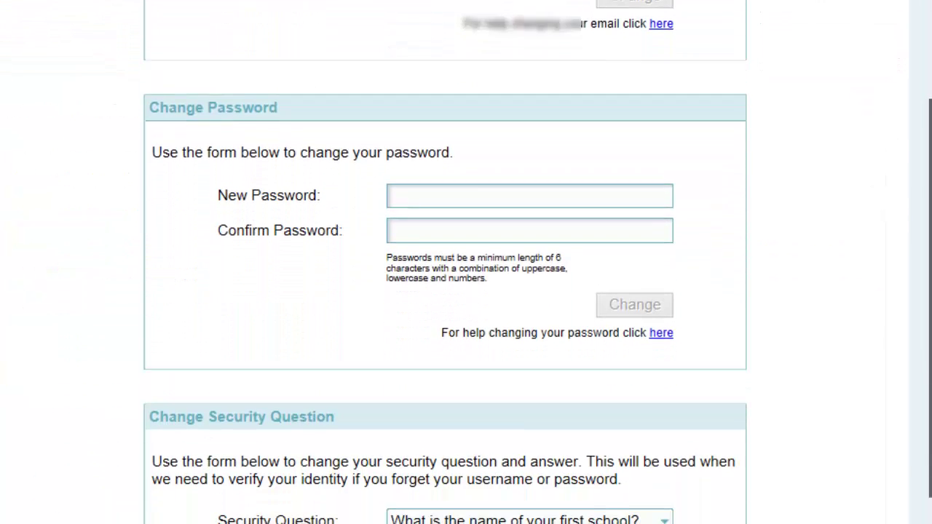
pyautogui.scroll(-2, 926, 186)
pyautogui.scroll(3, 926, 186)
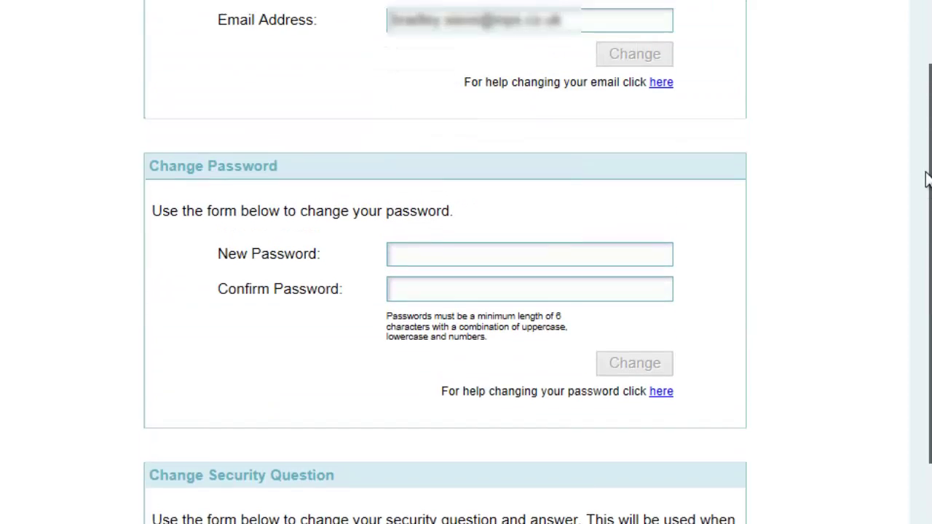
pyautogui.scroll(3, 926, 187)
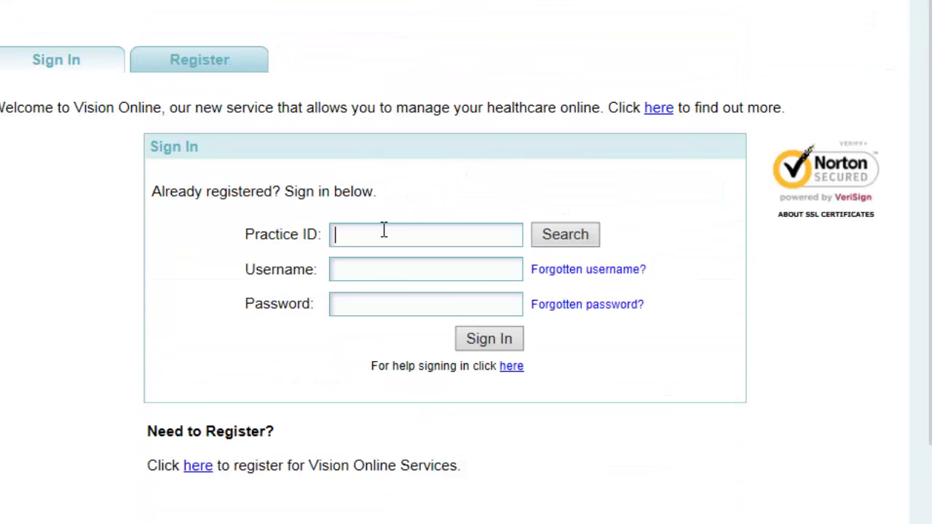
# Step: Sign in with Practice ID X00003, the chosen username and the account password
pyautogui.write('X00003')
pyautogui.press('Tab')
pyautogui.write('PeterD')
pyautogui.press('Tab')
pyautogui.write('****')
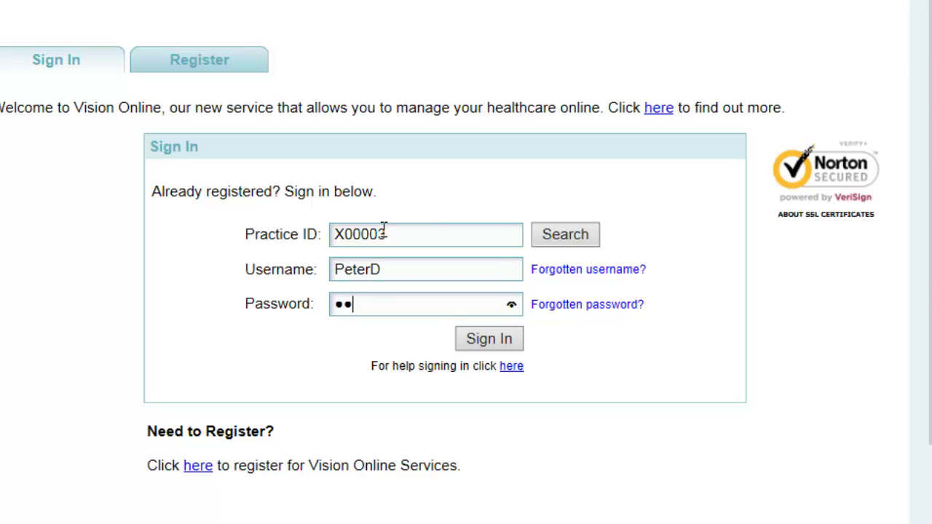
pyautogui.write('*****')
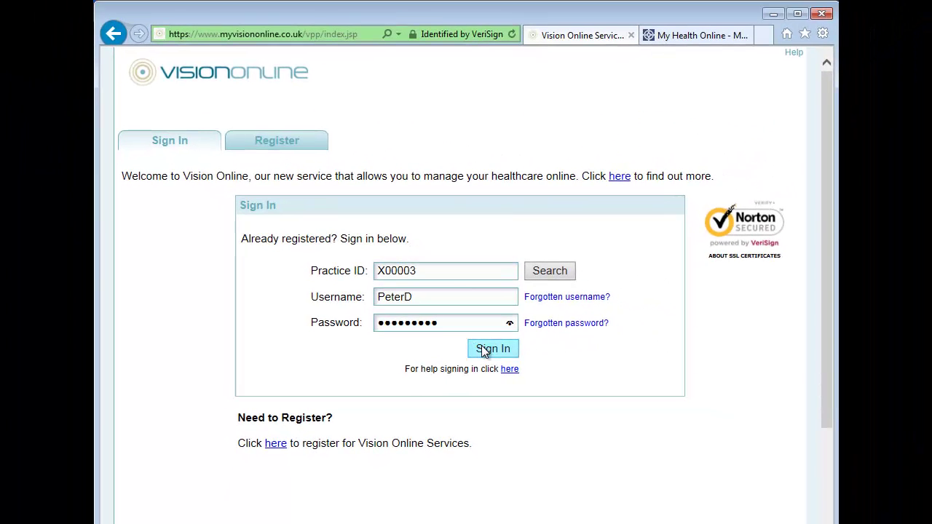
pyautogui.click(483, 352)
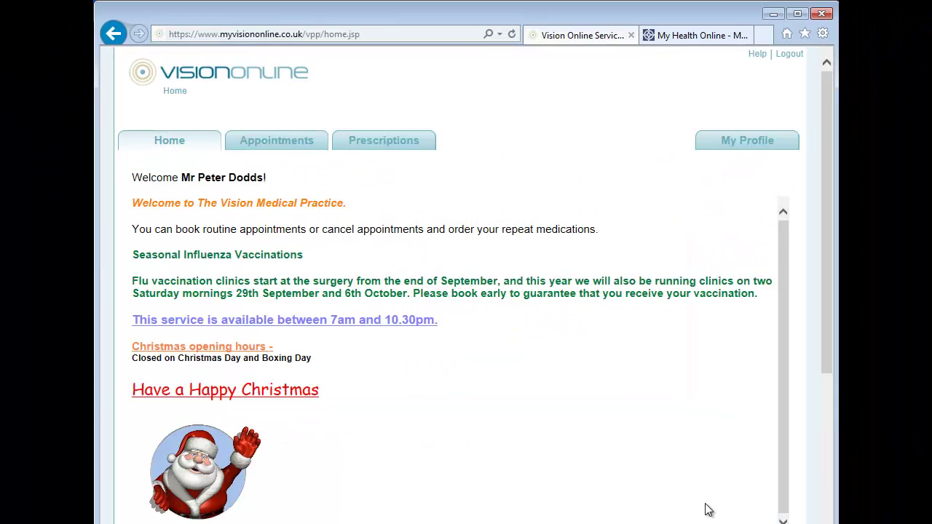